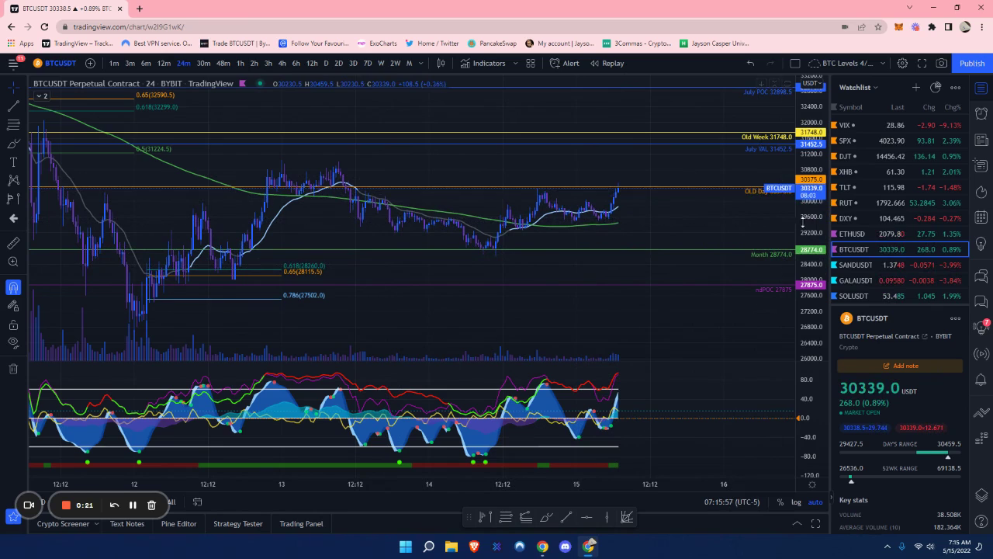
Stretch the BTCUSDT price scale and zoom out to May 7, revealing the higher resistance levels.
left_click_drag(808, 225, 808, 198)
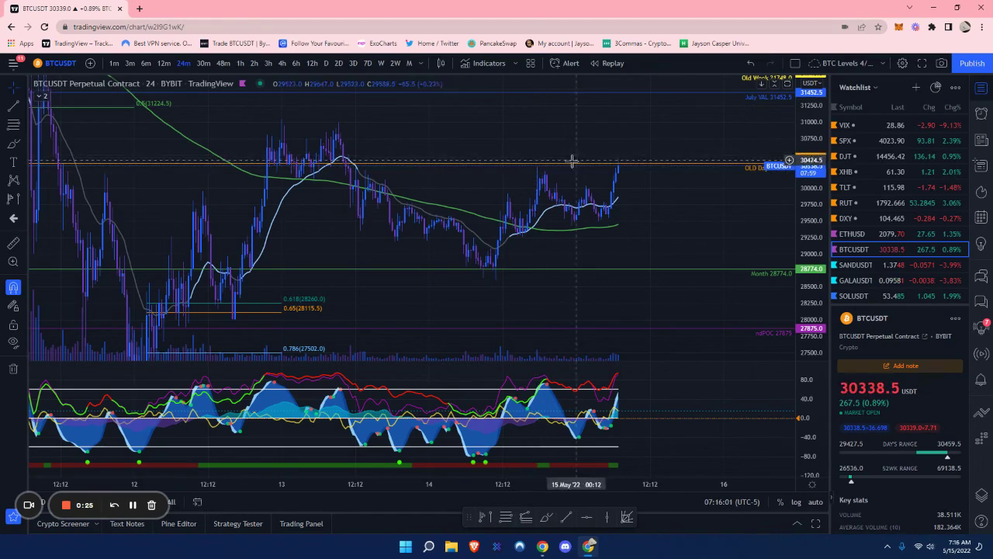
left_click_drag(809, 180, 809, 204)
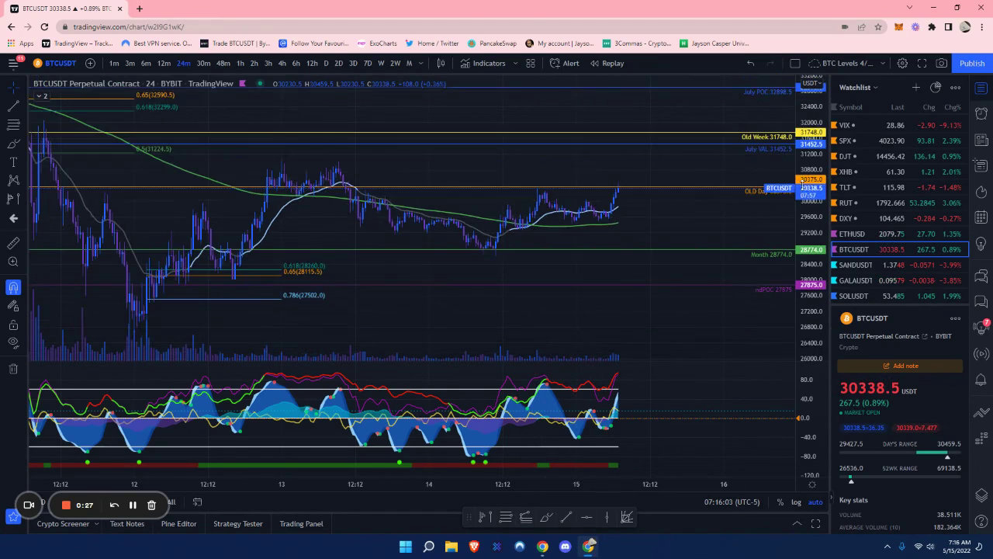
scroll(620, 243, "down", 2)
scroll(620, 242, "down", 3)
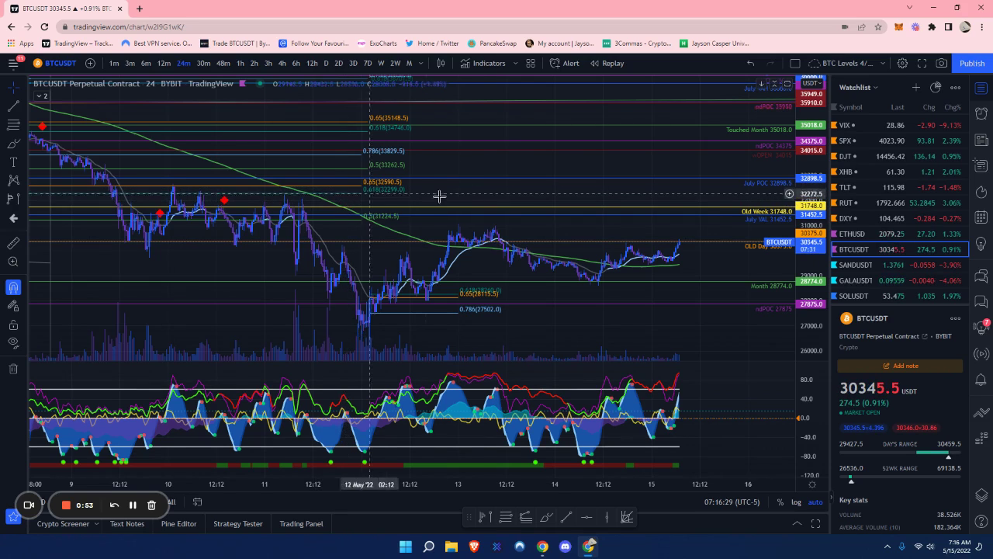
scroll(631, 226, "down", 1)
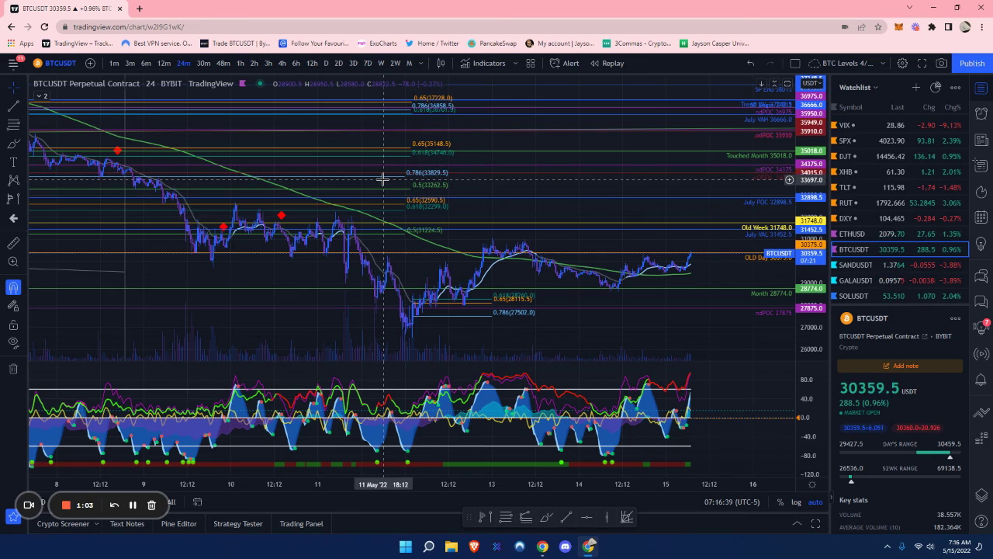
scroll(406, 188, "down", 1)
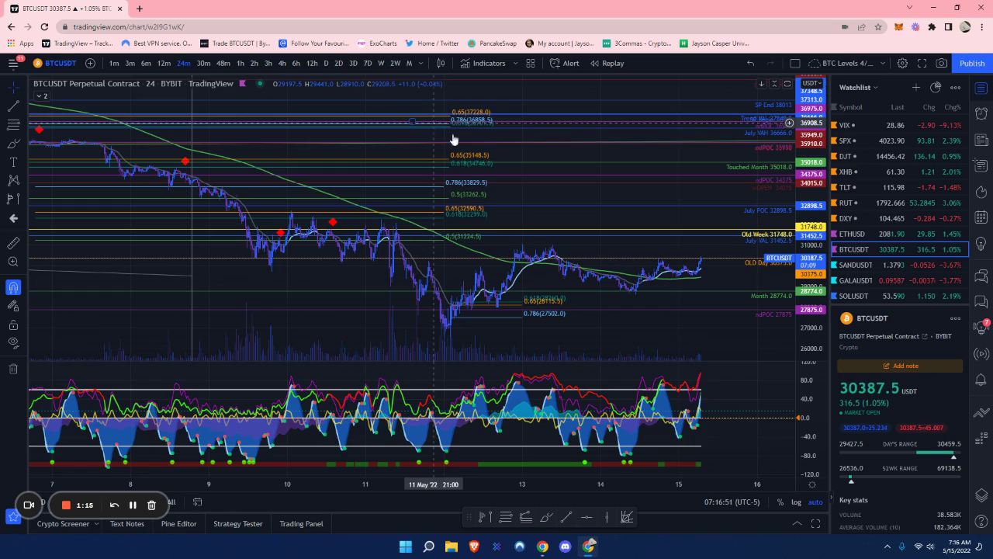
scroll(509, 315, "up", 4)
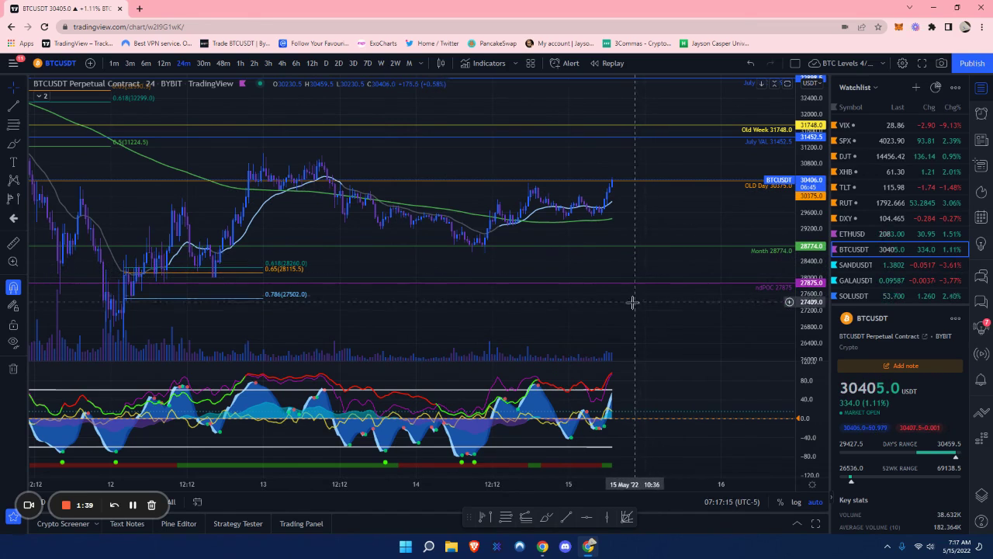
Zoom the BTCUSDT chart out to May 5, exposing the Day 22730.5 level below.
scroll(678, 255, "down", 3)
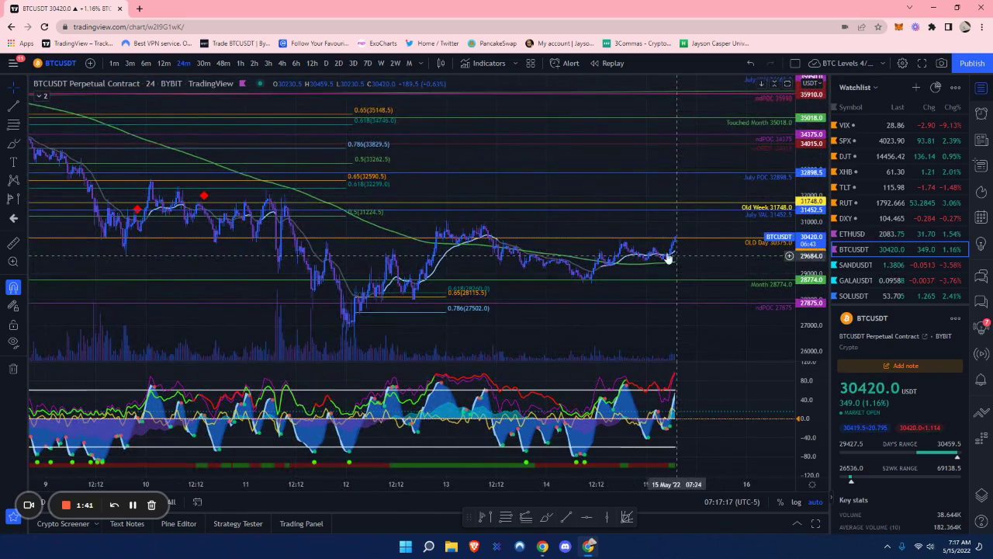
scroll(543, 272, "down", 2)
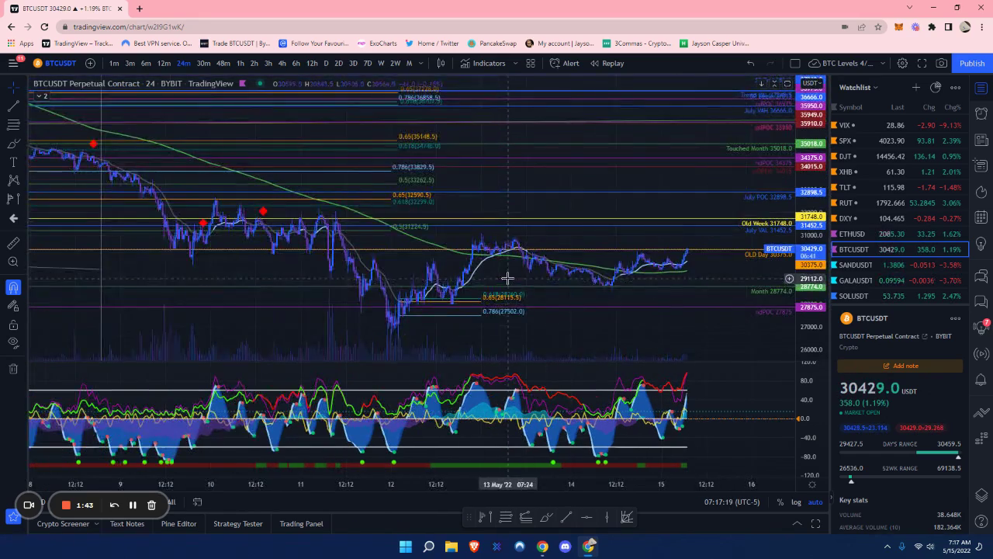
scroll(507, 277, "down", 2)
Pan down to the lower levels and add a horizontal line at 19260 above Week 19177.
scroll(506, 277, "down", 3)
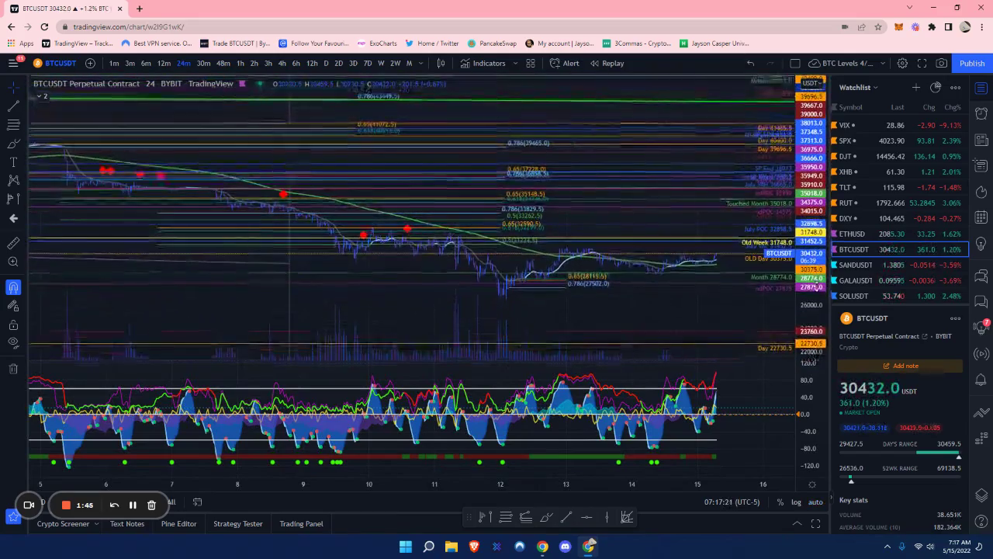
left_click_drag(609, 326, 486, 228)
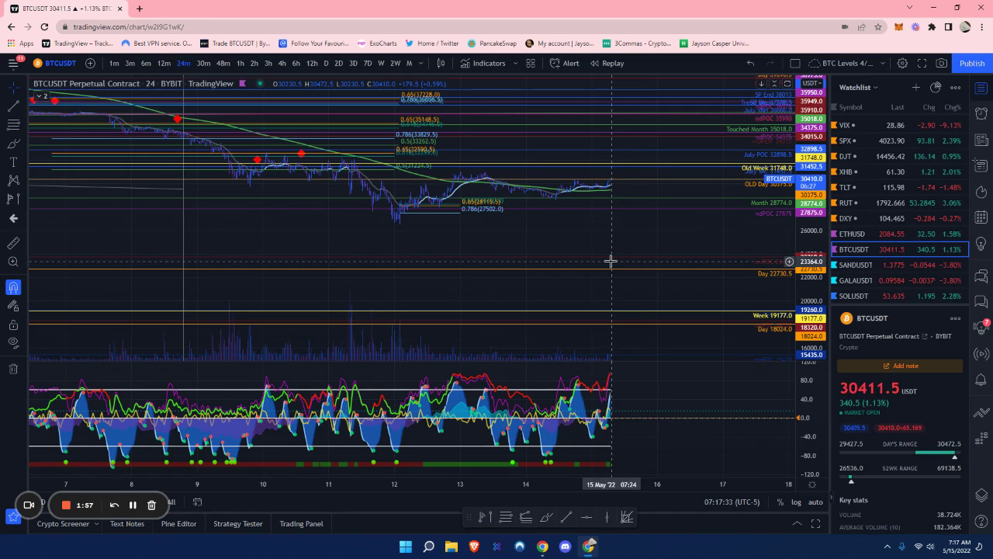
left_click_drag(610, 246, 566, 218)
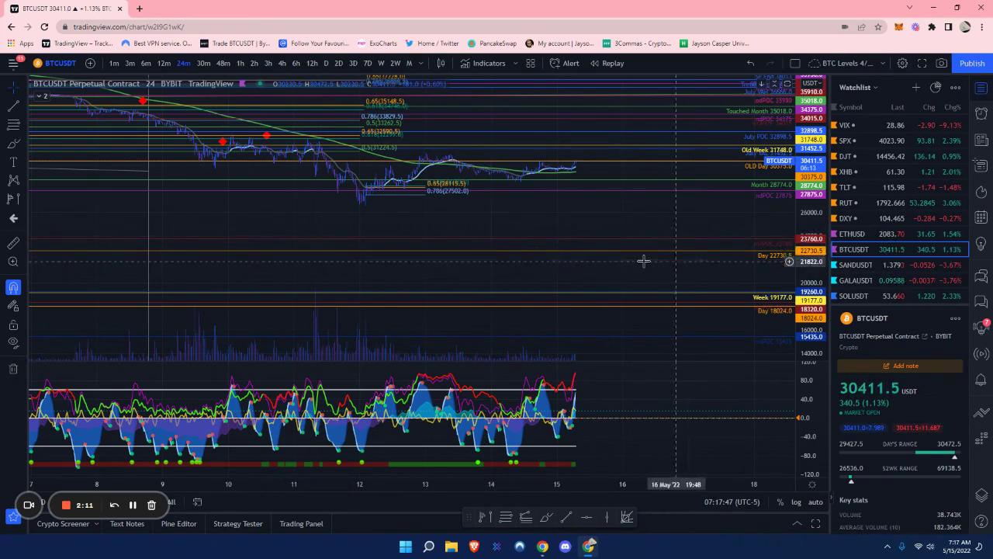
key("alt+h")
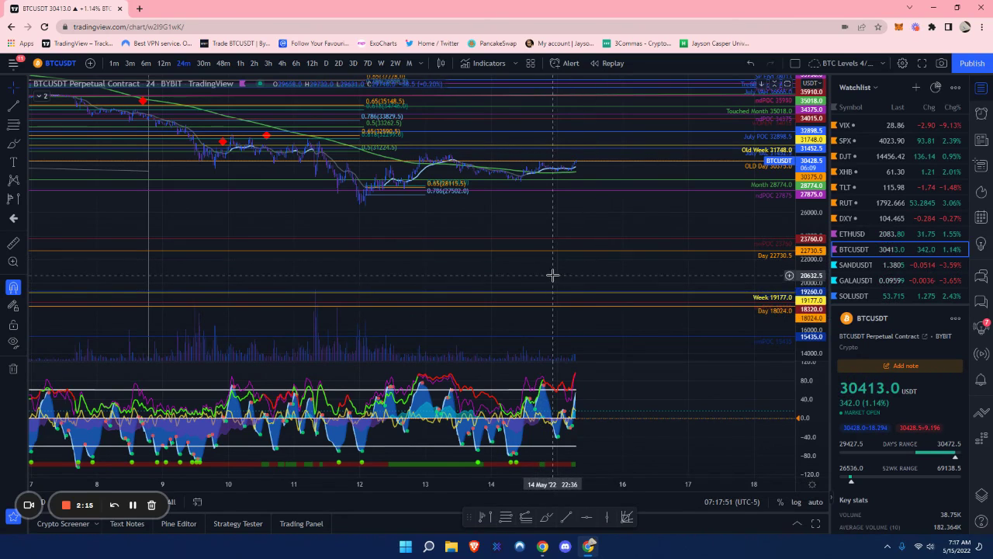
Inspect the lowest support levels, then auto-fit the price scale back around 30411.5.
left_click_drag(551, 275, 535, 224)
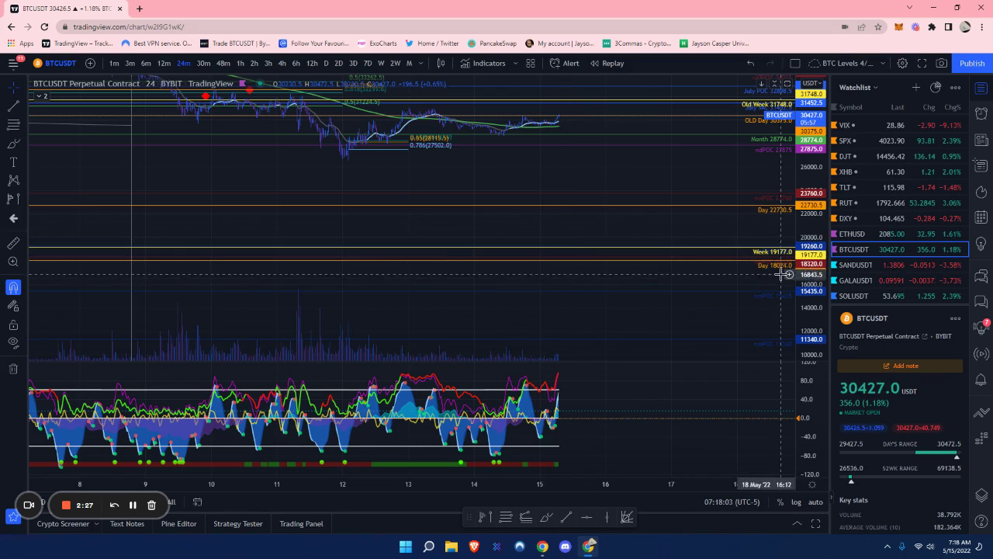
left_click_drag(817, 253, 820, 160)
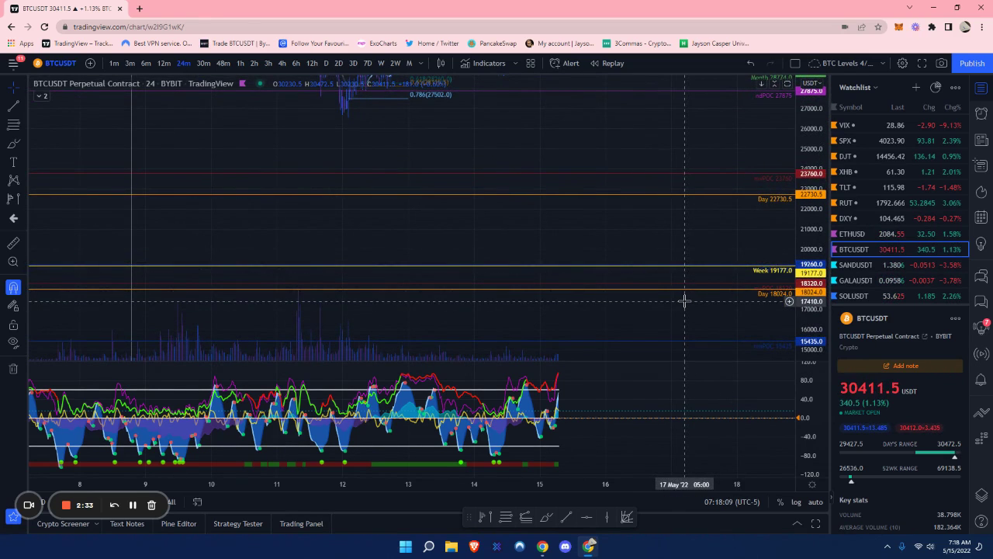
double_click(817, 219)
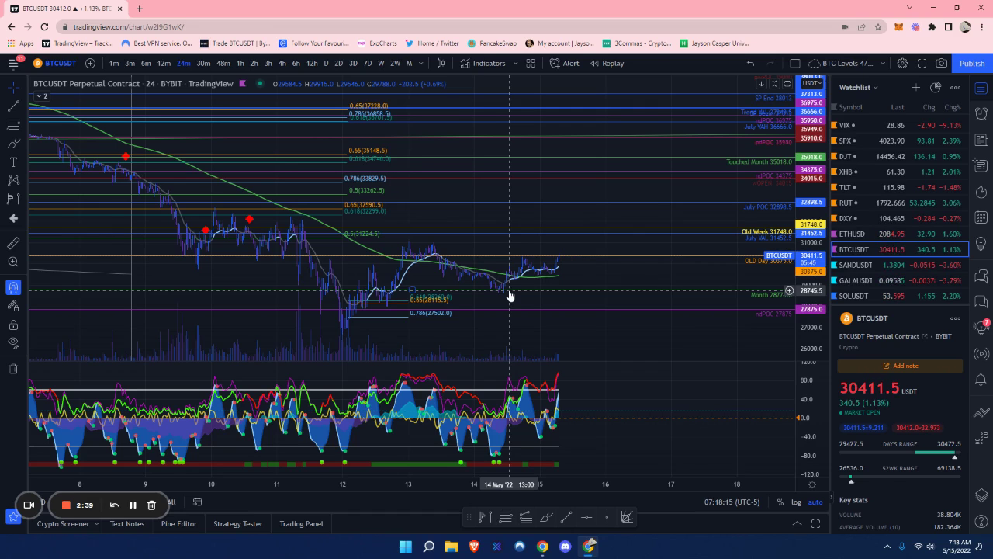
Open ETHUSD from the watchlist and zoom out and back in to review its recent levels.
left_click(861, 235)
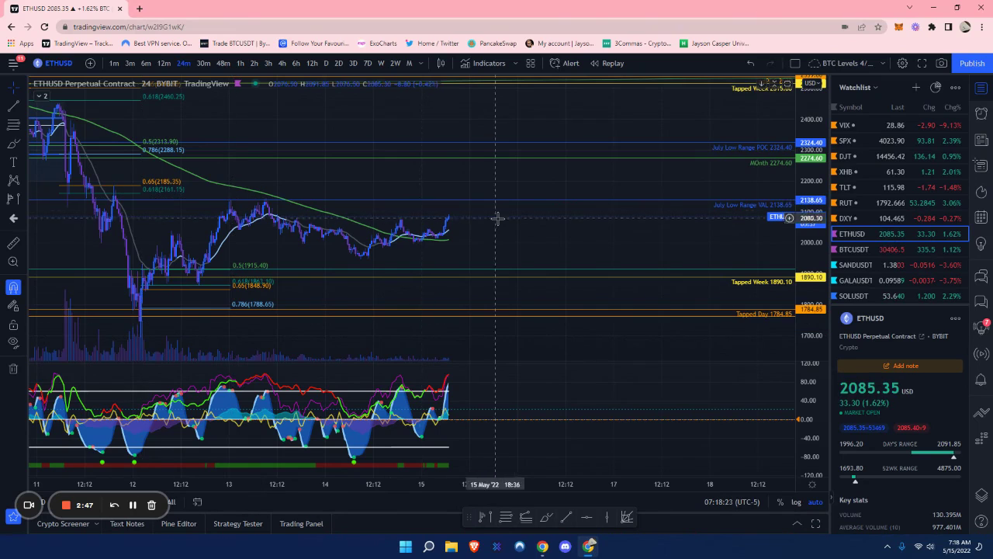
scroll(574, 219, "down", 1)
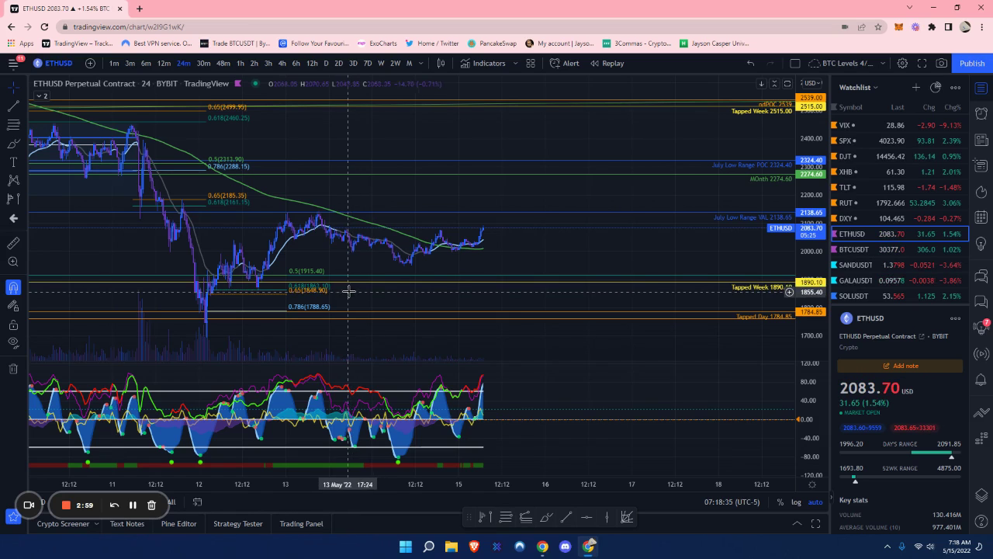
scroll(350, 272, "down", 6)
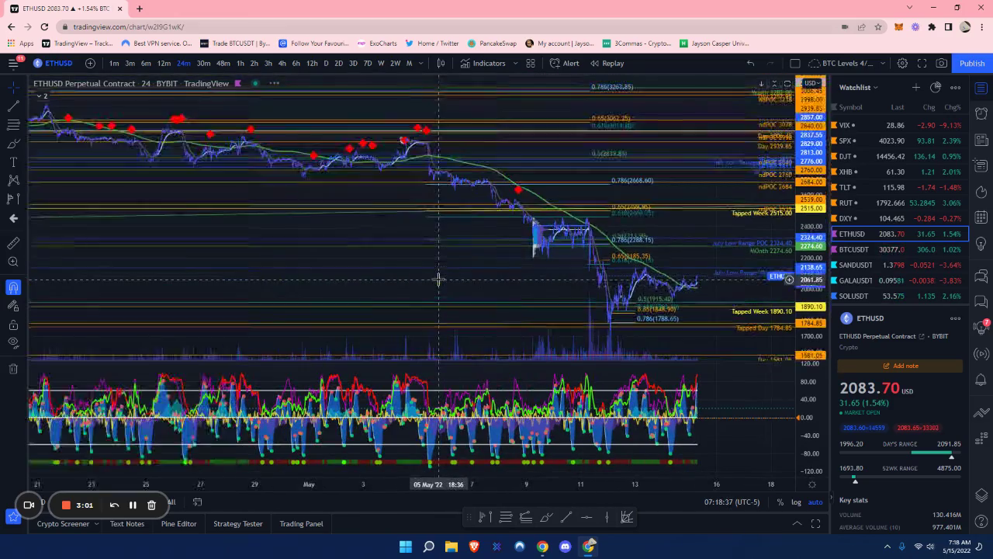
scroll(635, 316, "up", 2)
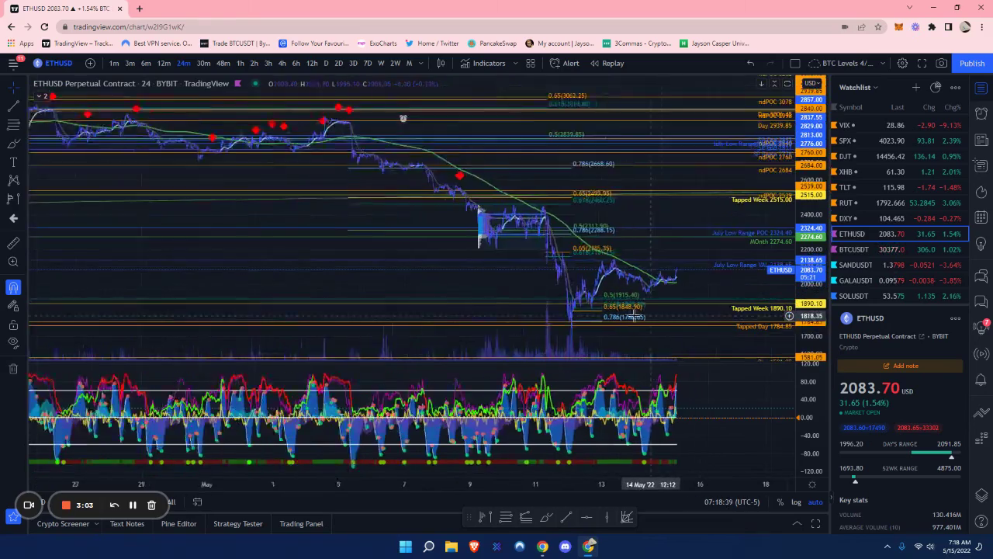
scroll(635, 316, "up", 3)
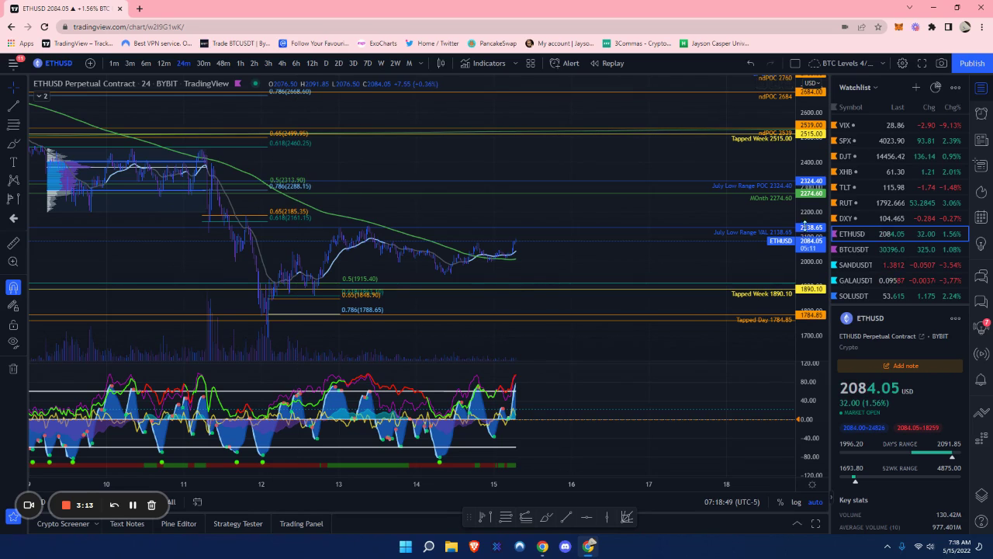
left_click_drag(811, 250, 816, 284)
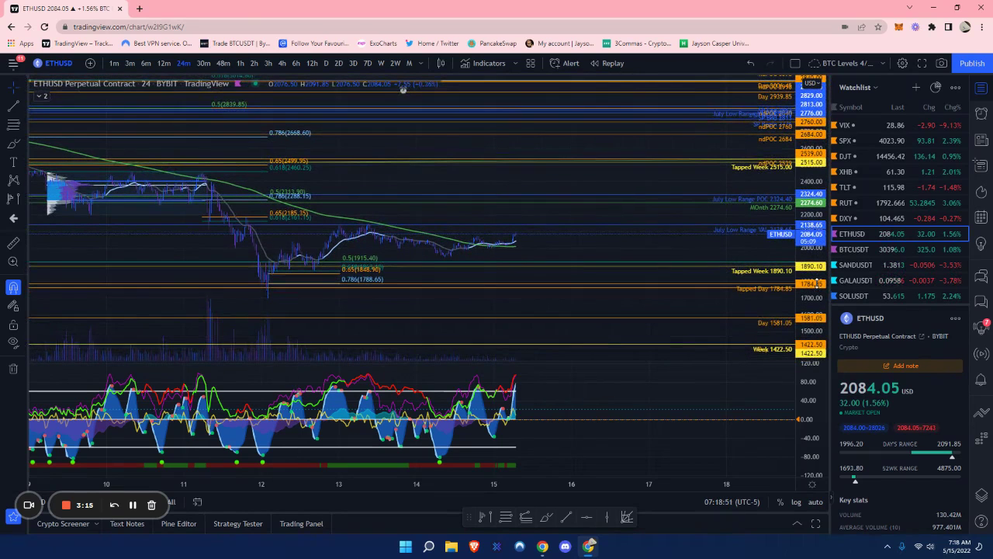
left_click_drag(519, 304, 522, 242)
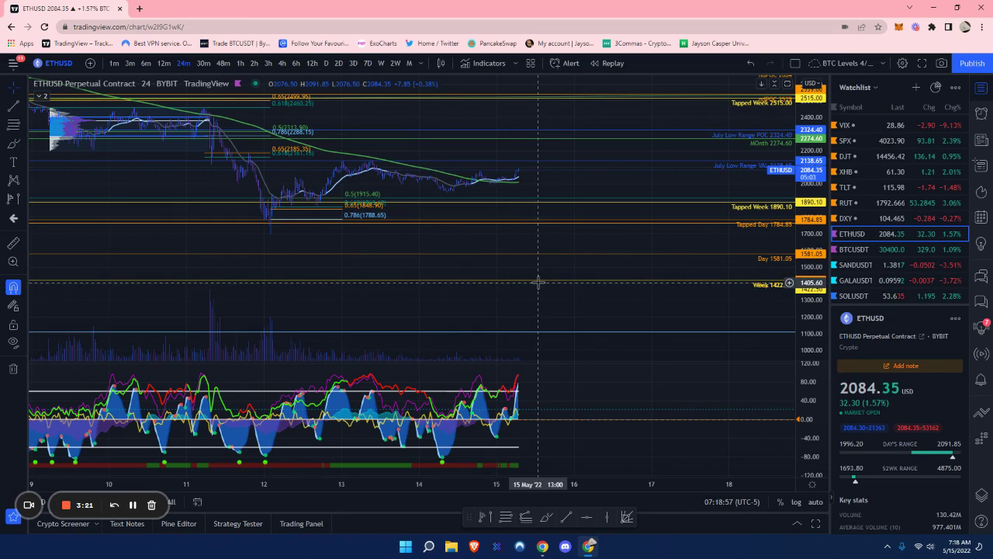
left_click_drag(559, 286, 590, 353)
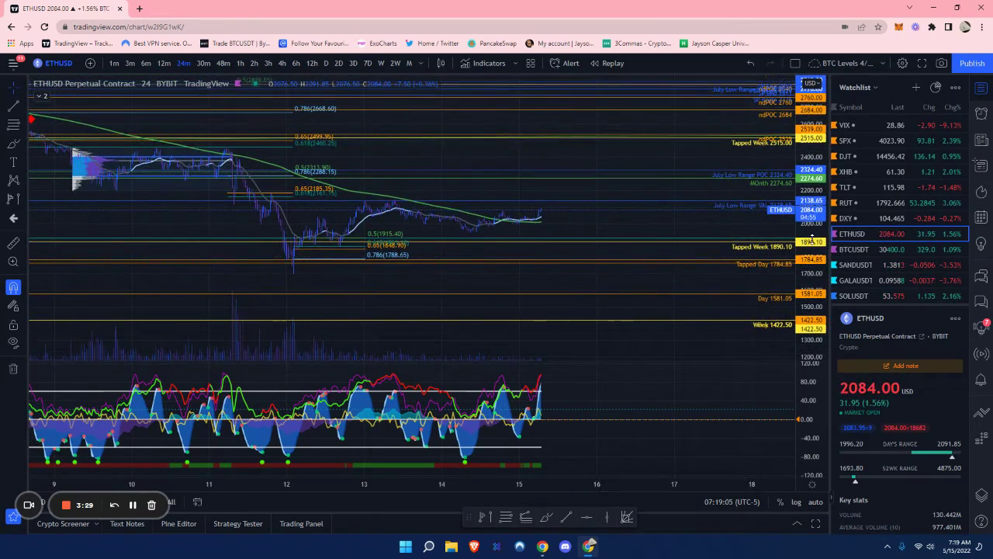
scroll(521, 271, "up", 1)
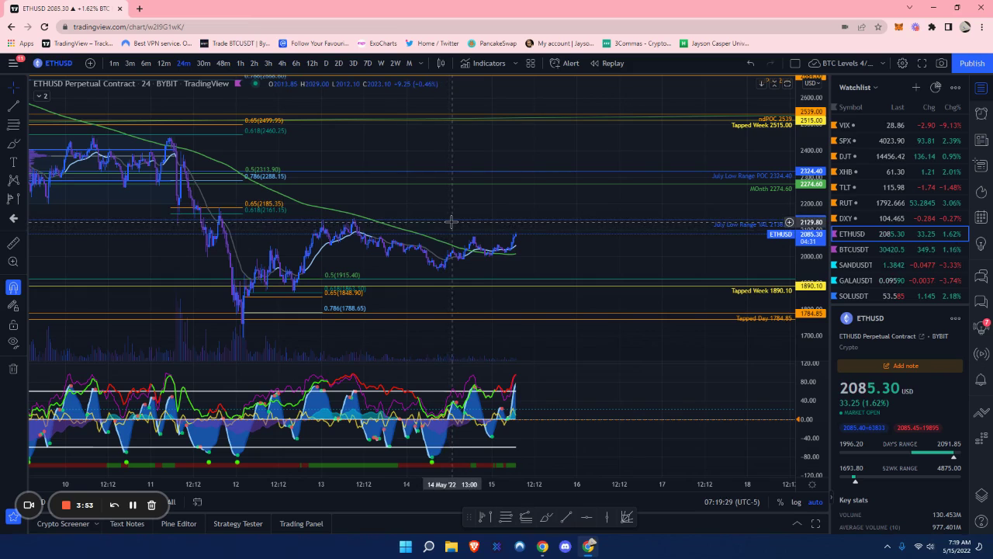
Zoom the ETHUSD chart out and back in around 2087.55, below the July Low Range VAL 2138.65.
scroll(536, 229, "down", 1)
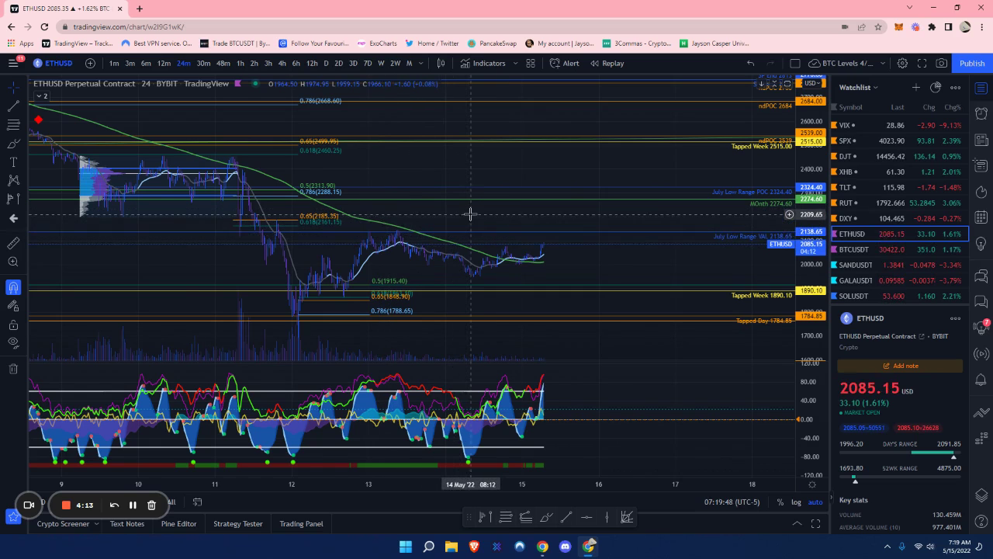
scroll(463, 225, "down", 1)
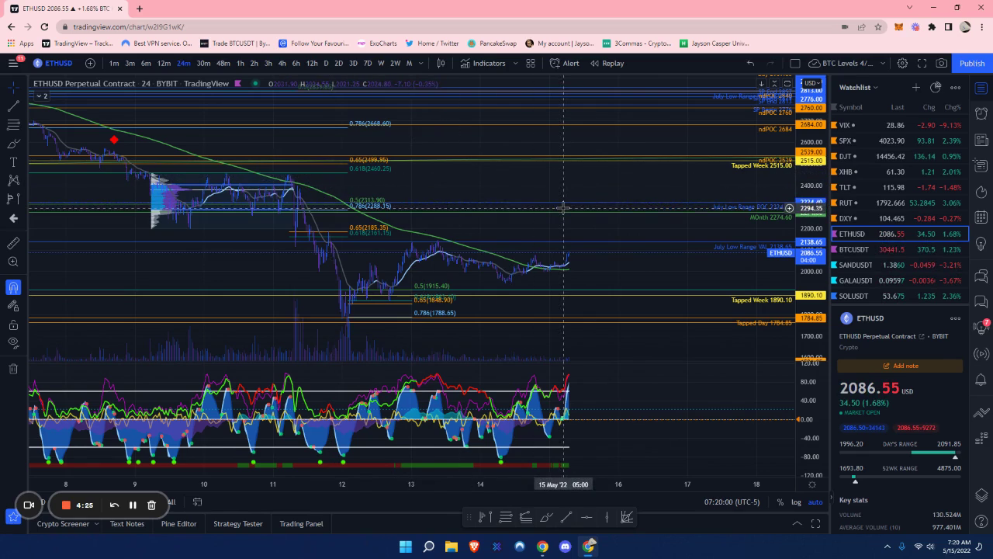
scroll(564, 208, "down", 3)
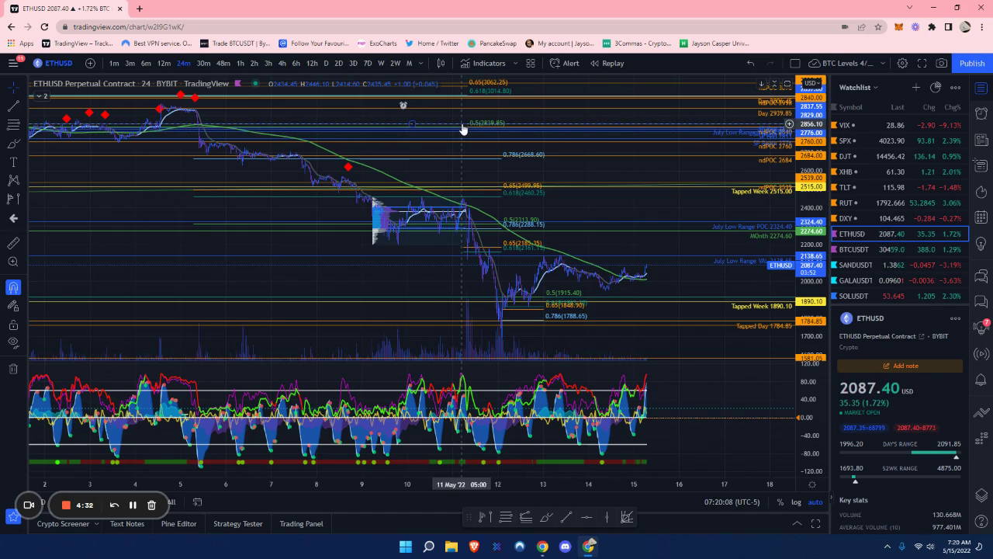
scroll(458, 154, "up", 2)
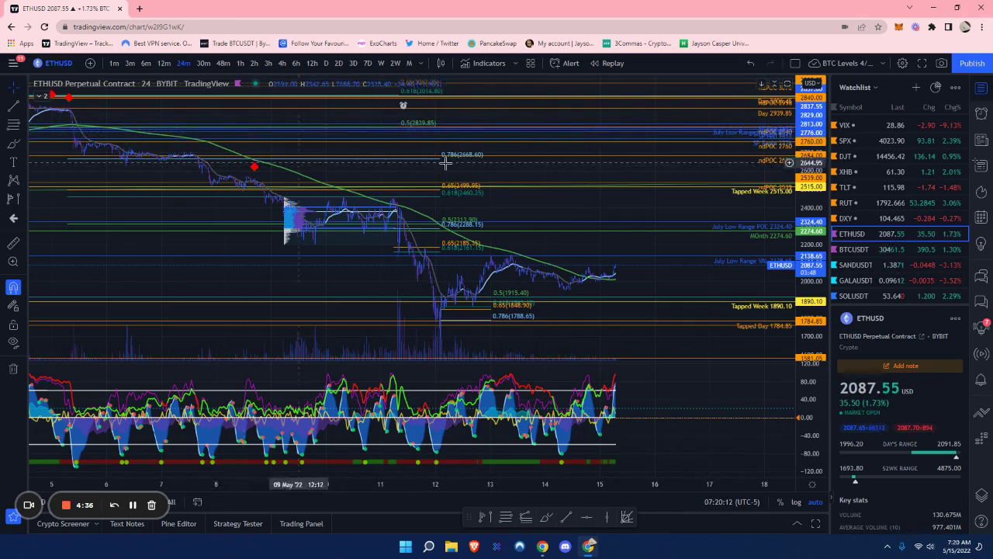
scroll(658, 250, "up", 2)
scroll(658, 250, "up", 3)
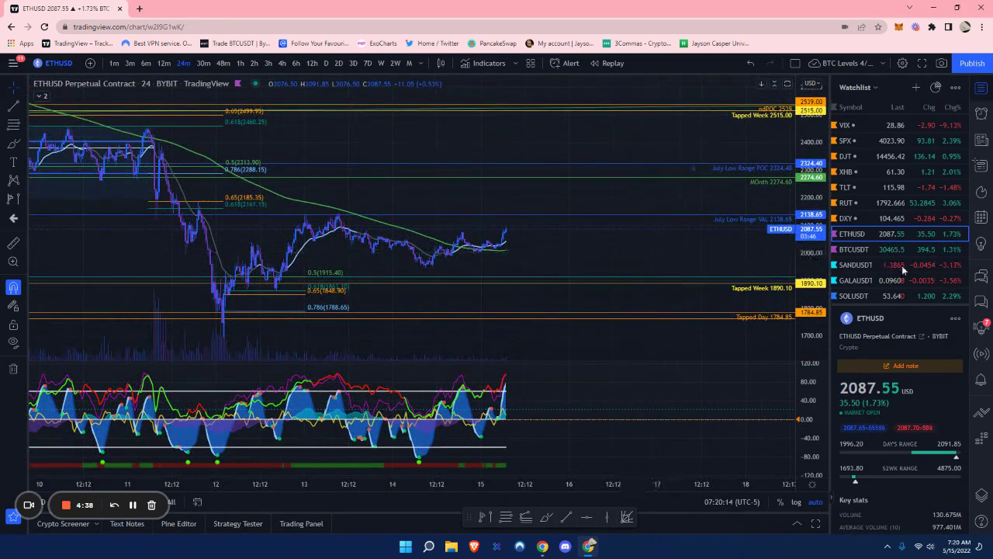
left_click(880, 295)
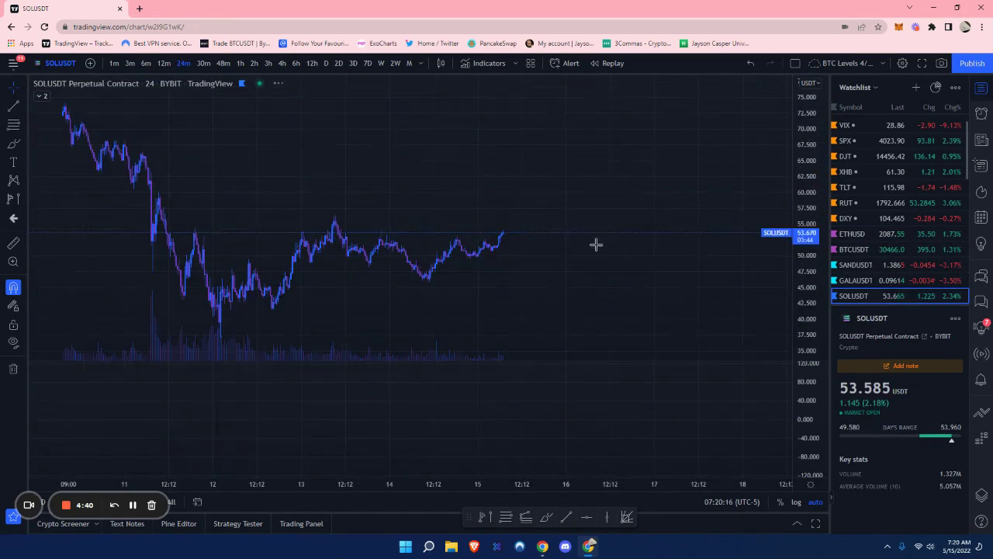
scroll(594, 245, "up", 2)
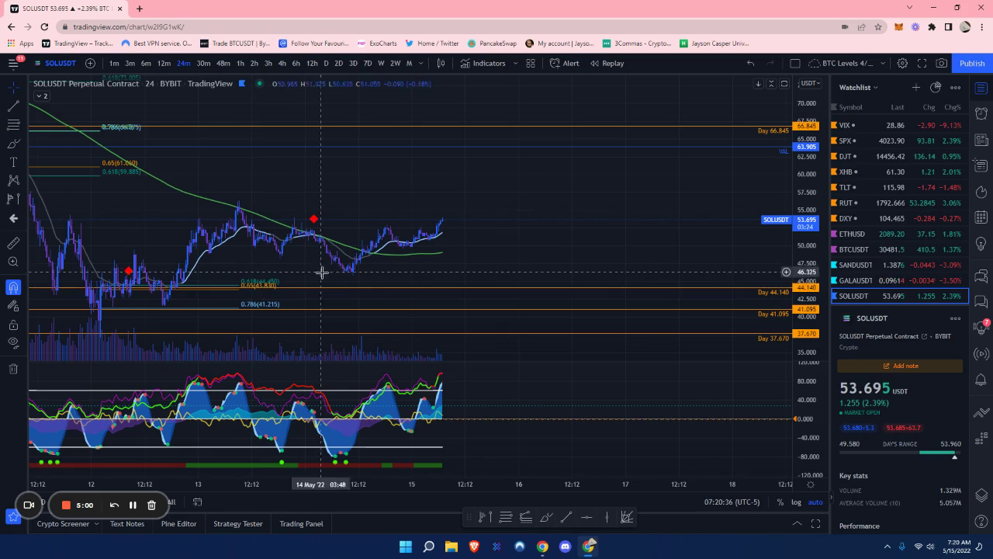
scroll(321, 271, "down", 5)
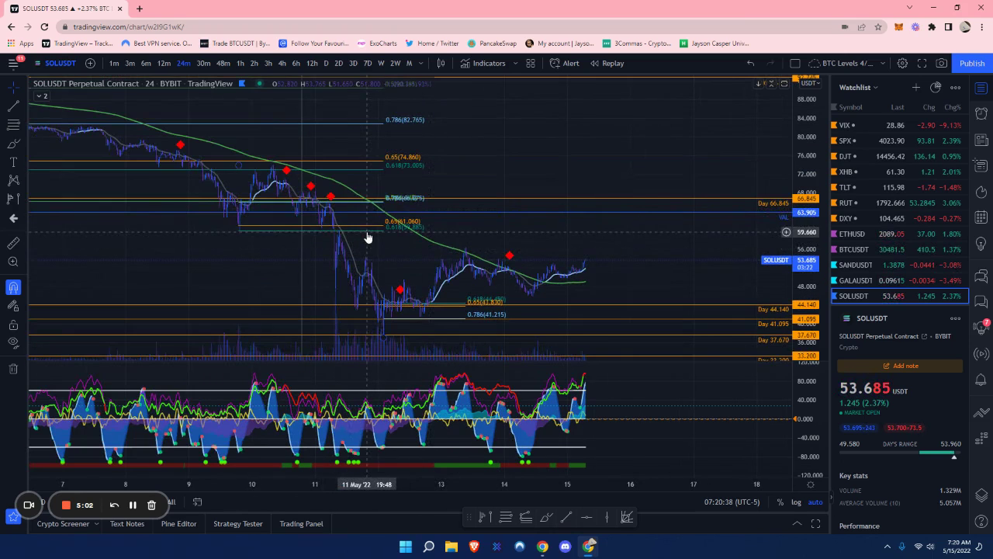
scroll(352, 217, "up", 2)
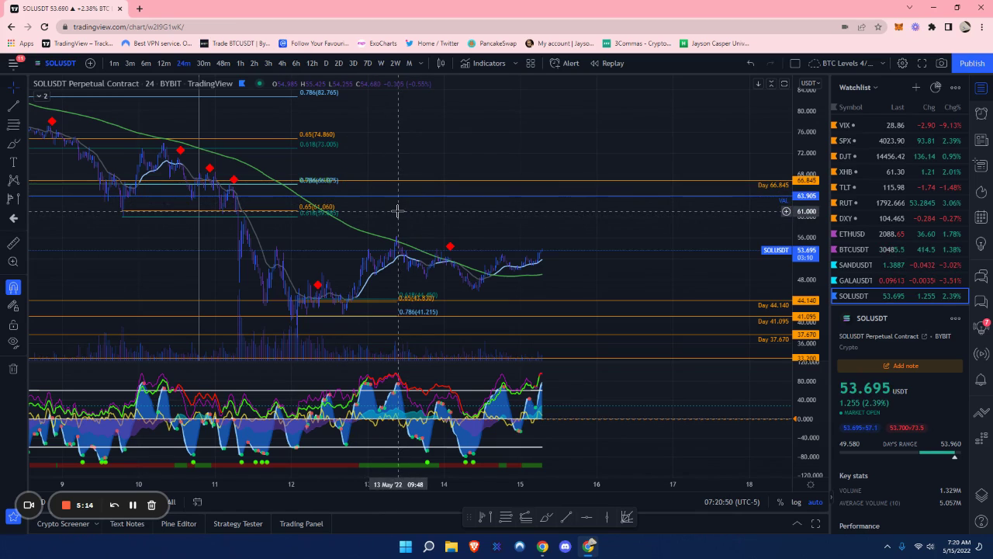
scroll(400, 209, "down", 3)
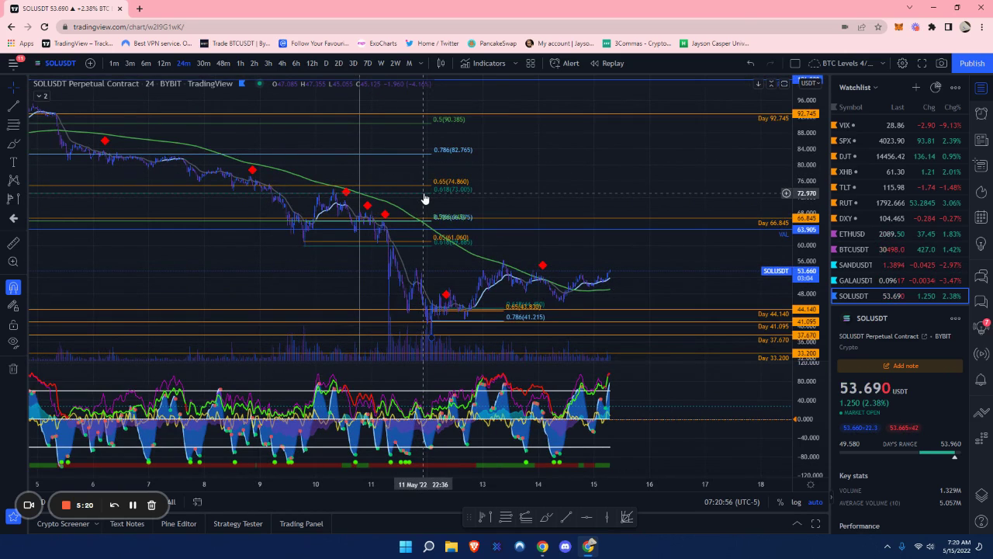
scroll(471, 205, "down", 3)
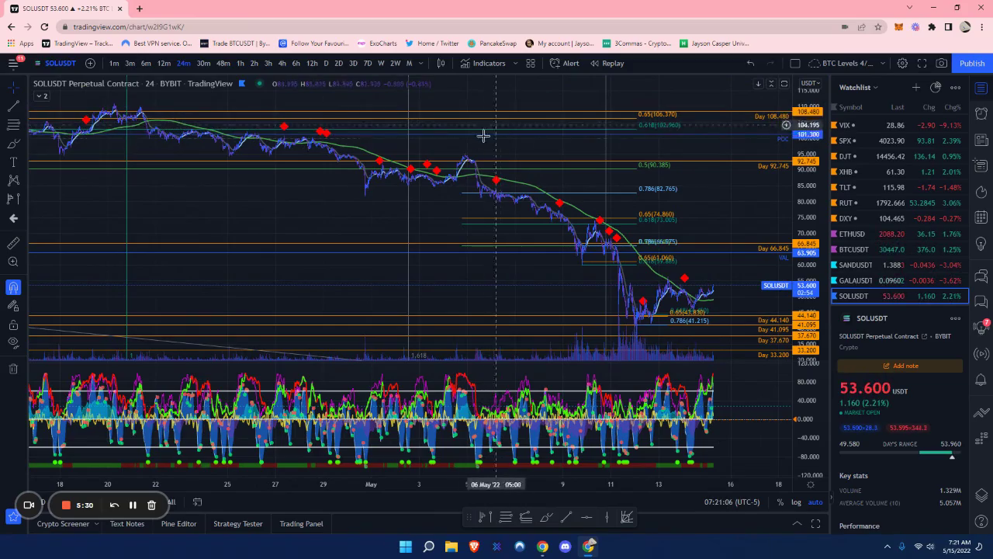
scroll(527, 288, "up", 6)
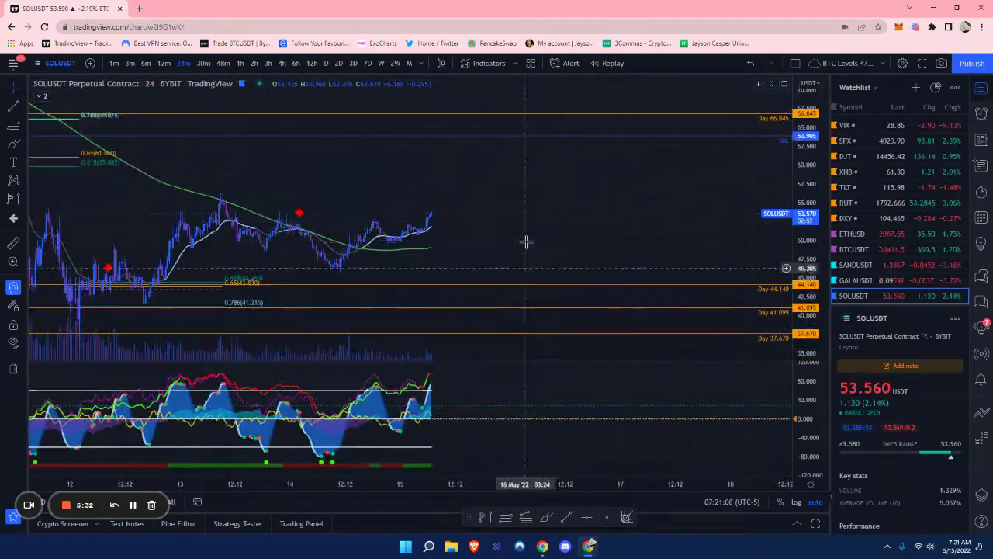
scroll(528, 238, "down", 2)
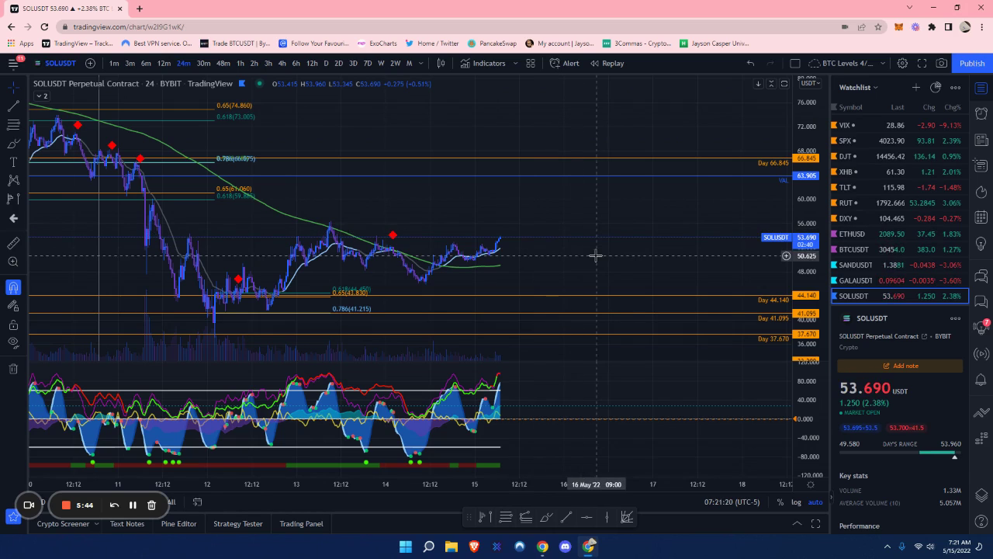
scroll(489, 265, "up", 1)
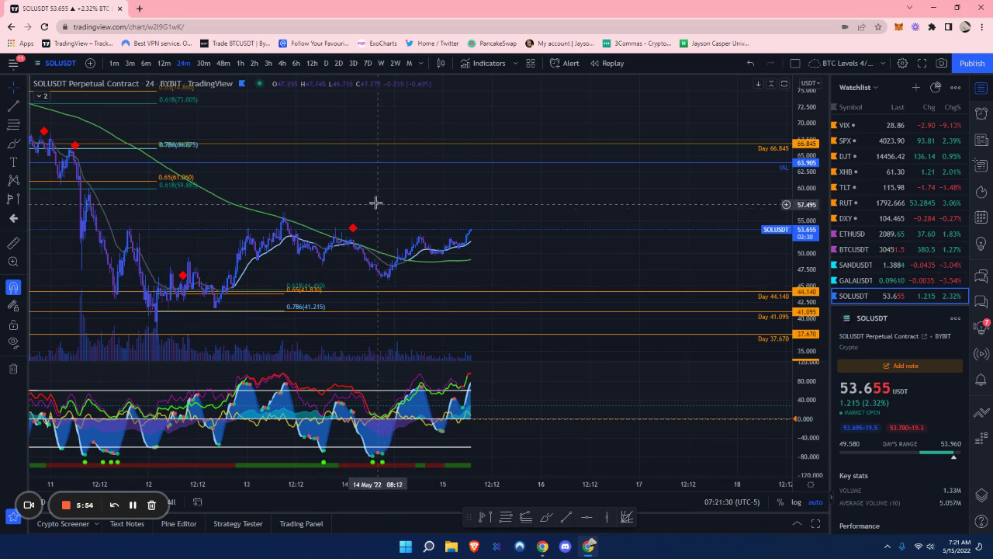
scroll(454, 228, "down", 1)
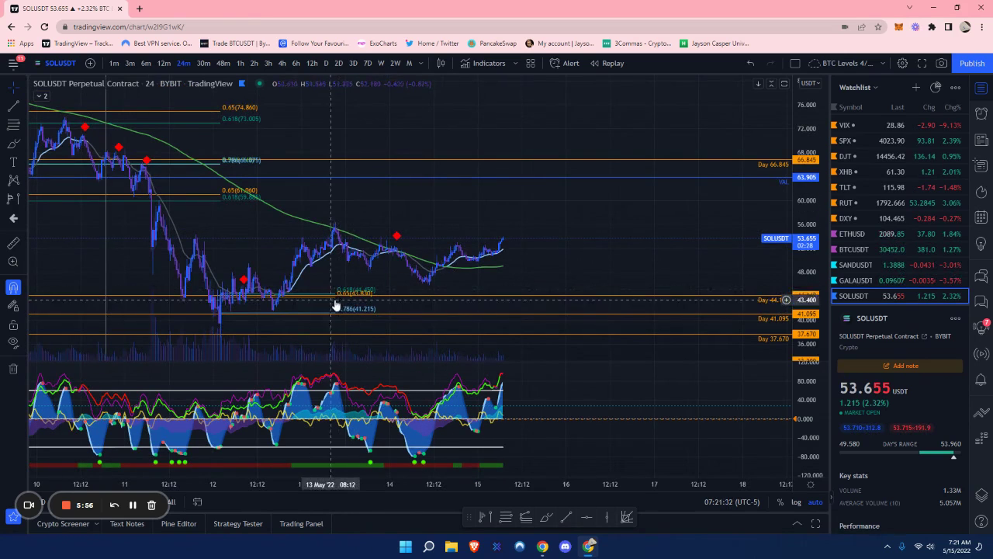
scroll(807, 241, "down", 1)
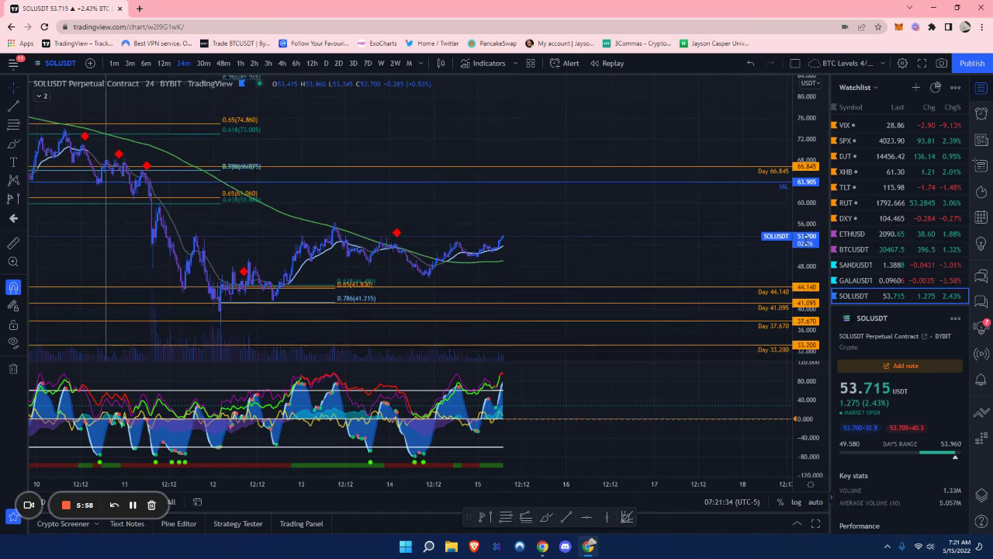
left_click_drag(807, 241, 807, 287)
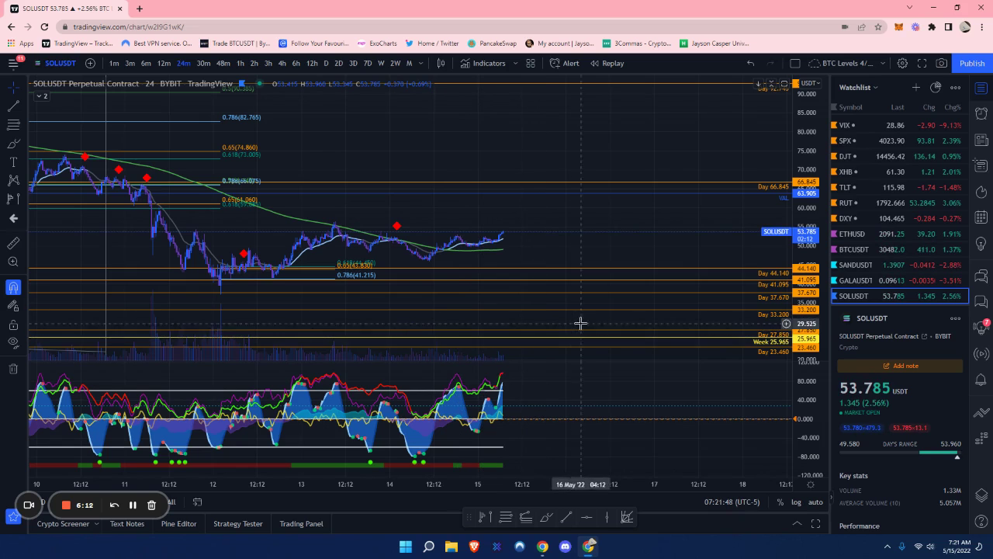
left_click_drag(810, 258, 812, 289)
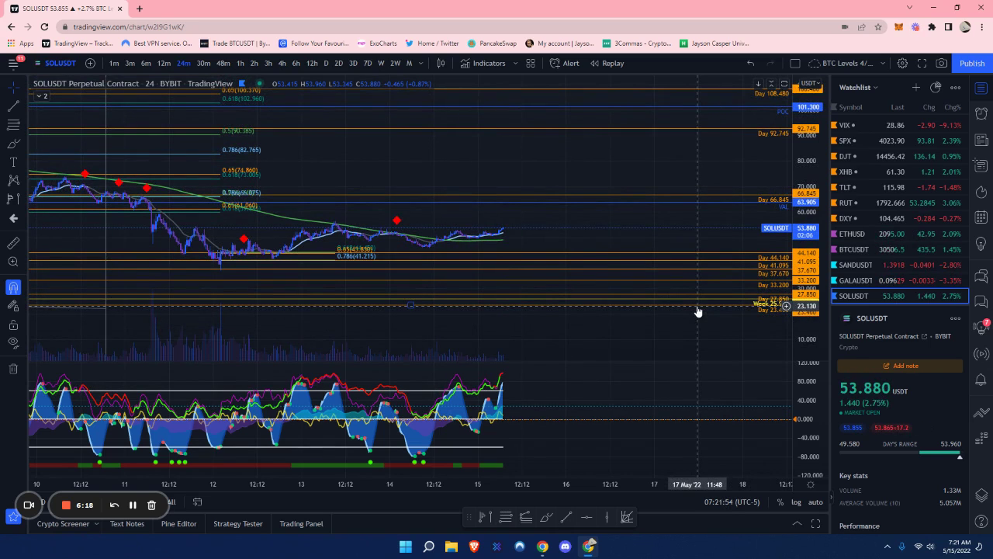
left_click_drag(808, 268, 809, 206)
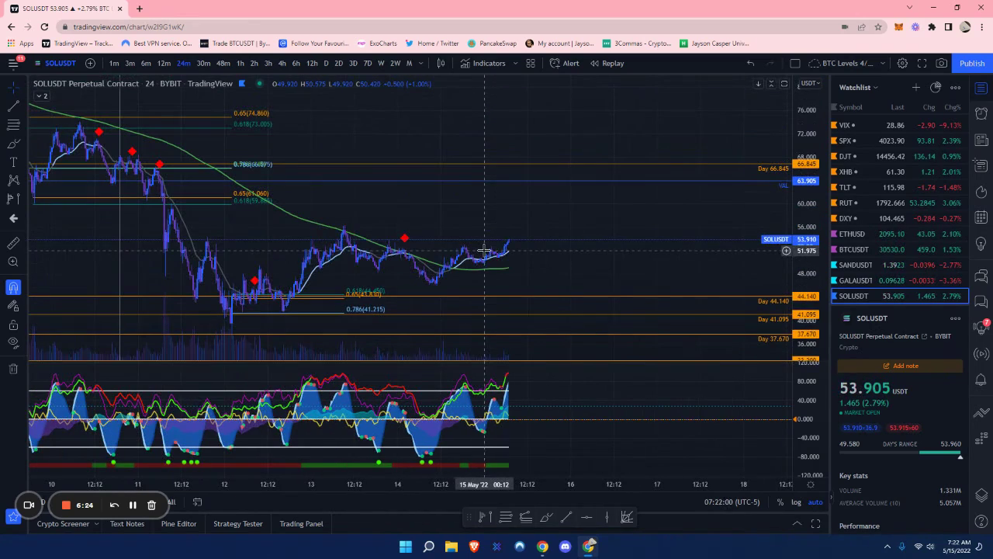
Switch to BTCUSDT on the 2-day timeframe, showing history from mid-2020.
left_click(856, 252)
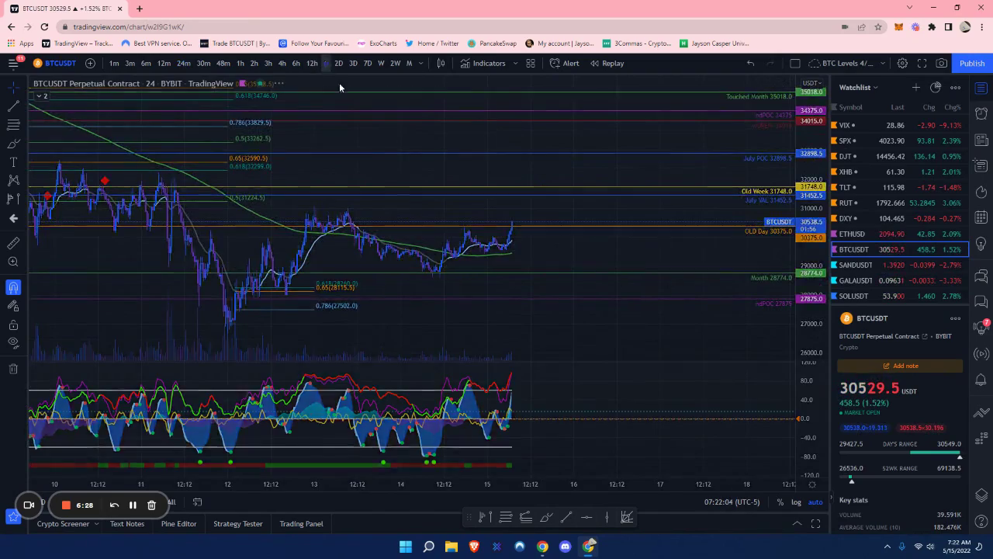
left_click(325, 63)
scroll(514, 314, "down", 3)
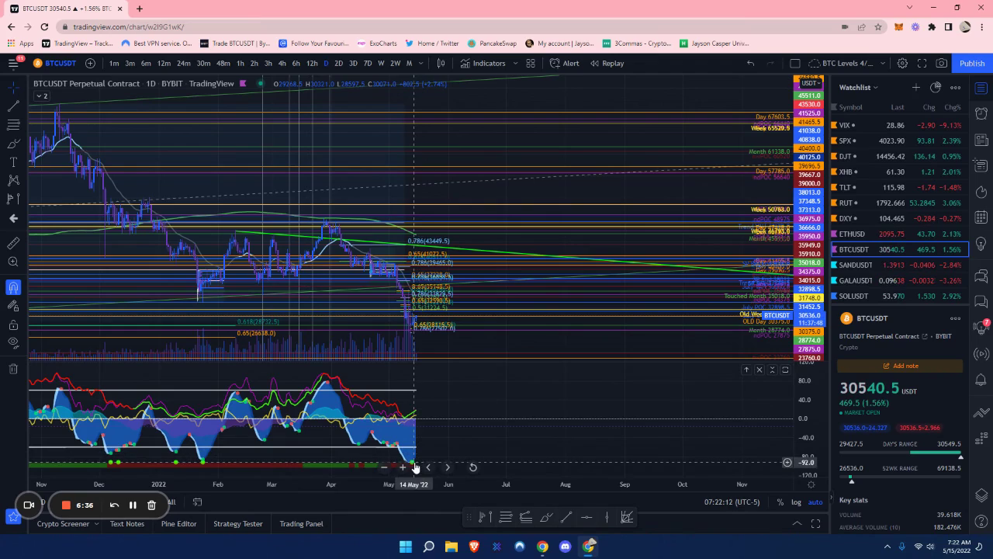
left_click(338, 63)
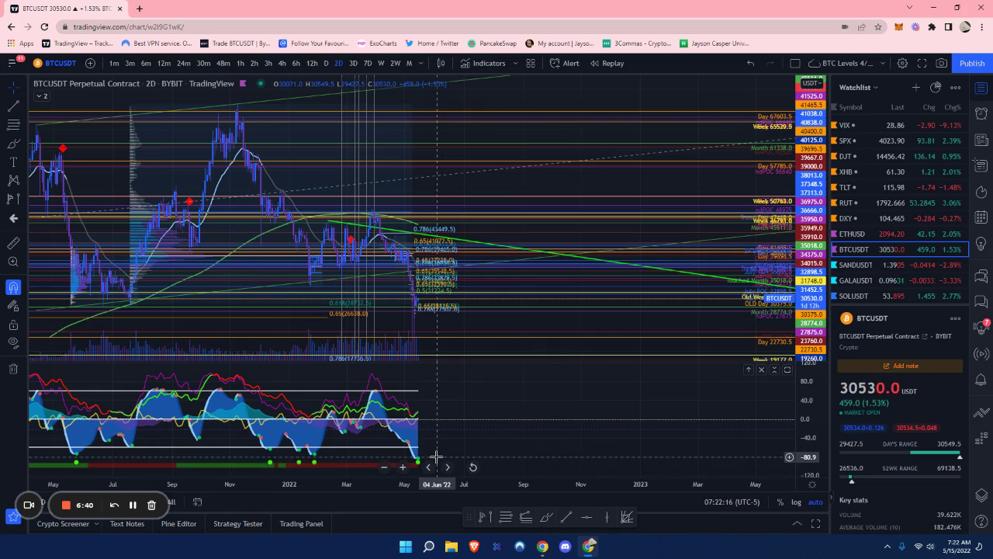
scroll(446, 452, "down", 5)
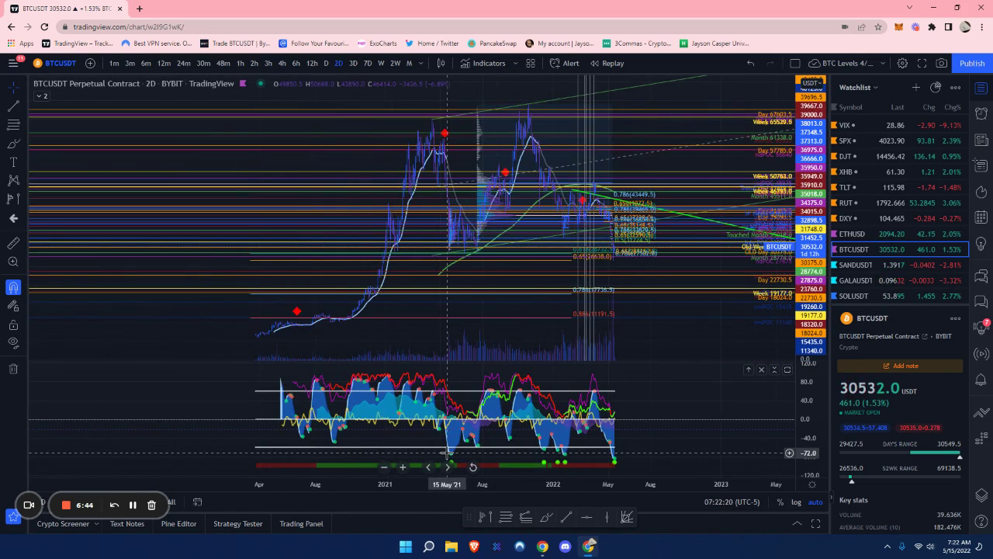
scroll(447, 452, "up", 4)
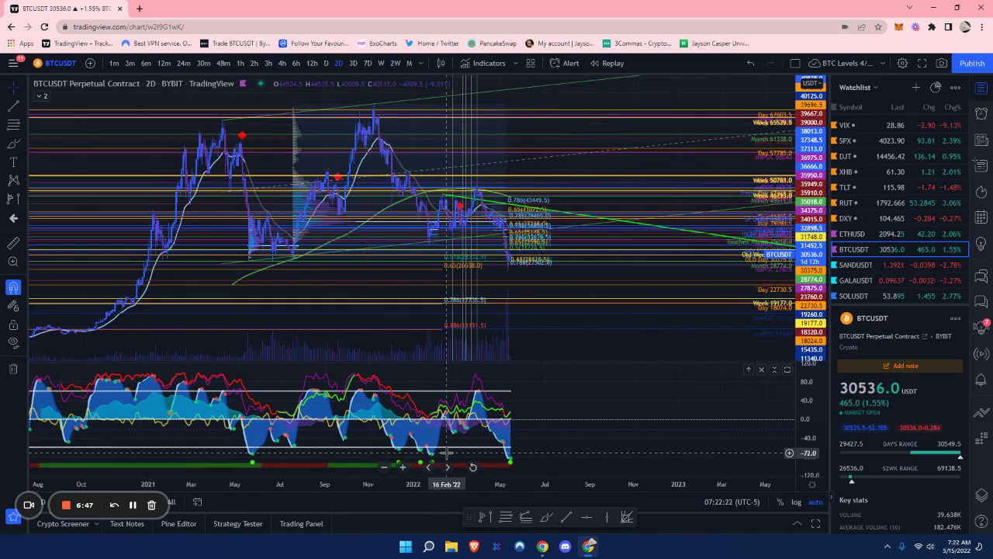
scroll(893, 233, "down", 4)
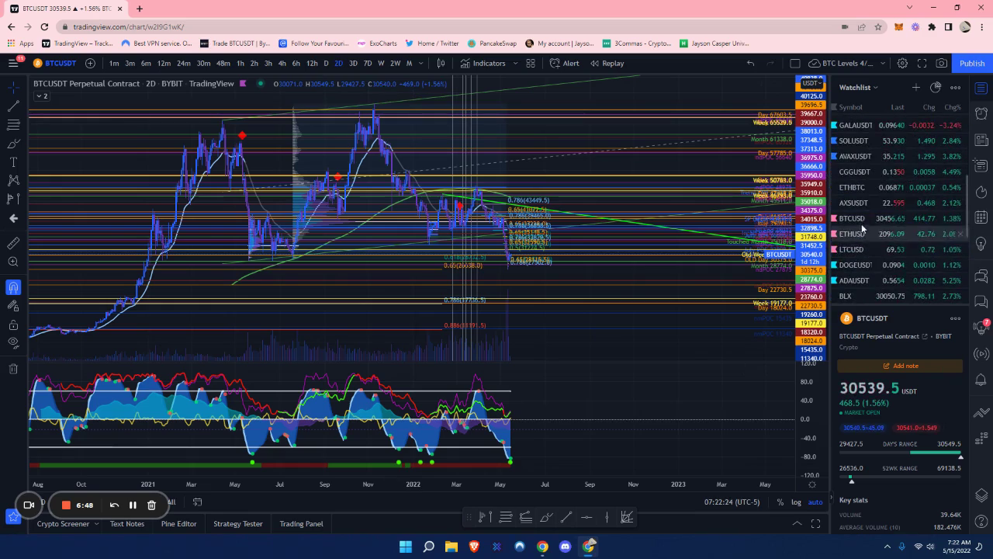
Switch to Coinbase BTCUSD and adjust the 2-day chart's visible time range.
left_click(860, 222)
scroll(492, 288, "down", 4)
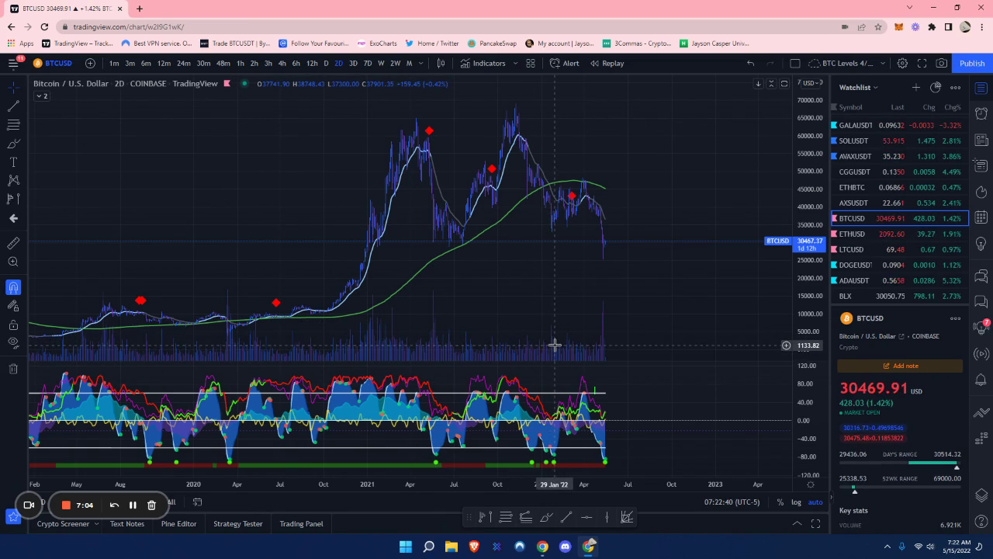
scroll(555, 344, "up", 5)
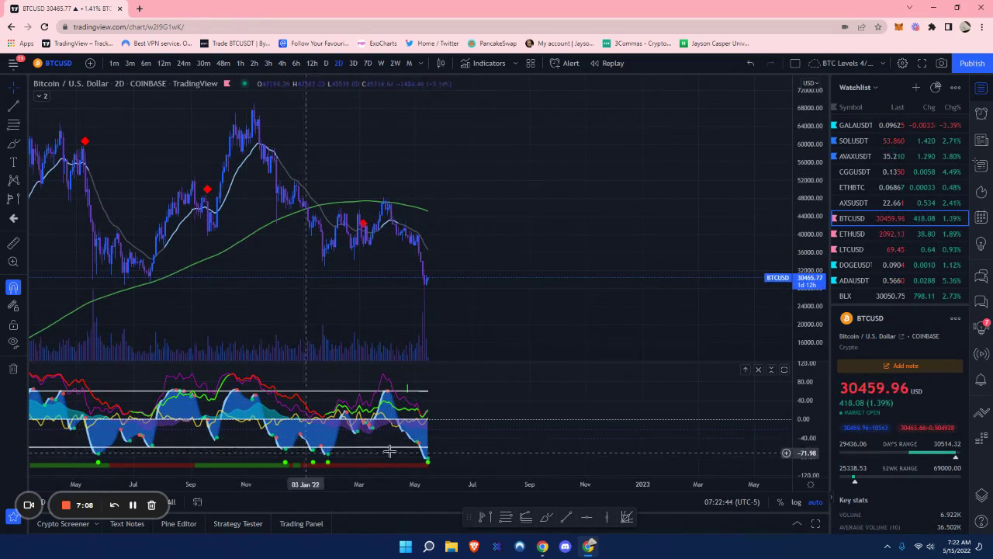
Switch Bitcoin to daily then weekly candles and pan the weekly chart right.
left_click(326, 63)
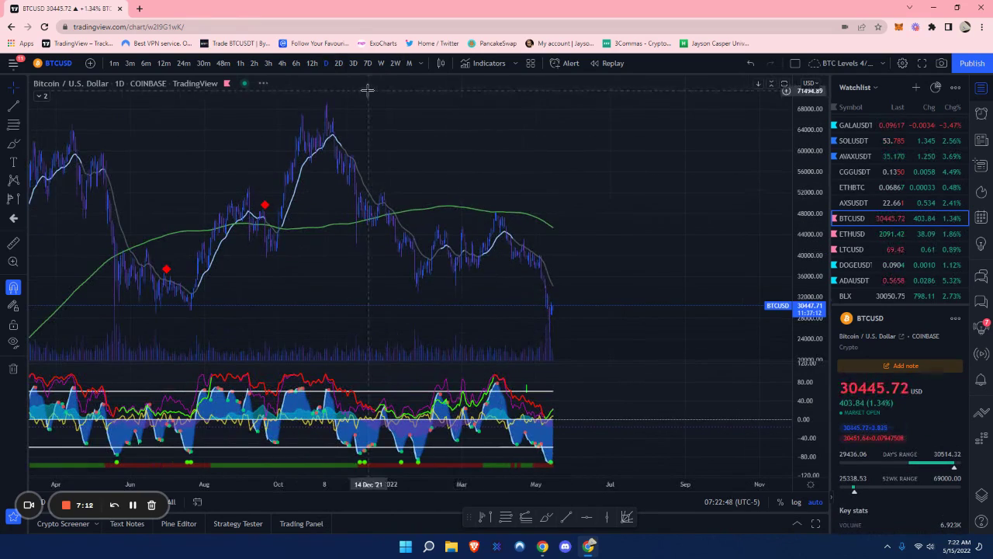
left_click(382, 63)
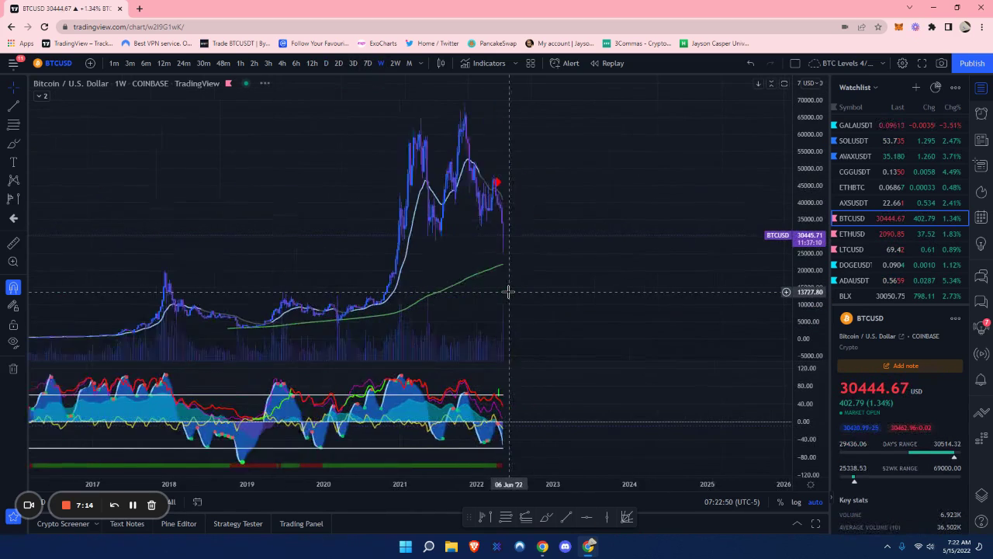
scroll(509, 291, "up", 3)
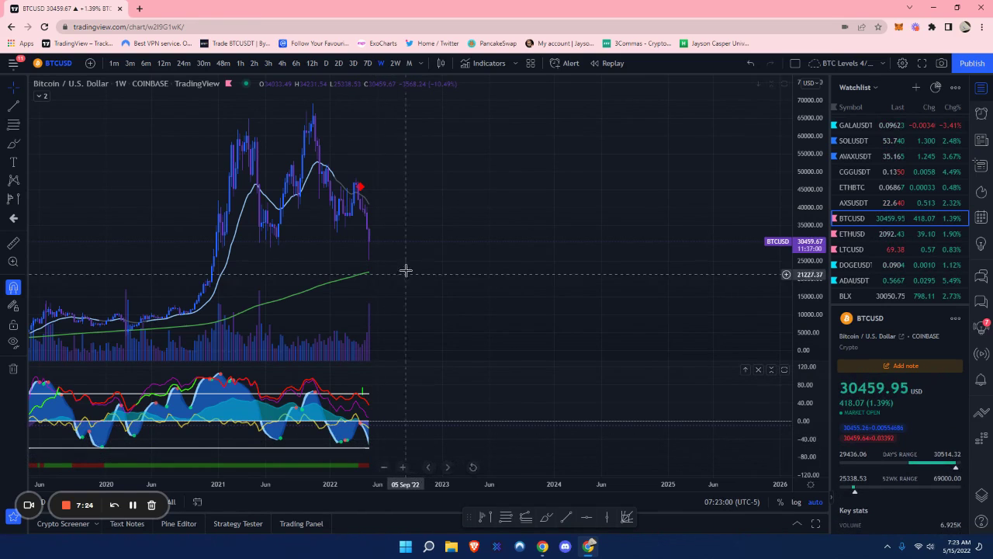
left_click_drag(402, 277, 538, 275)
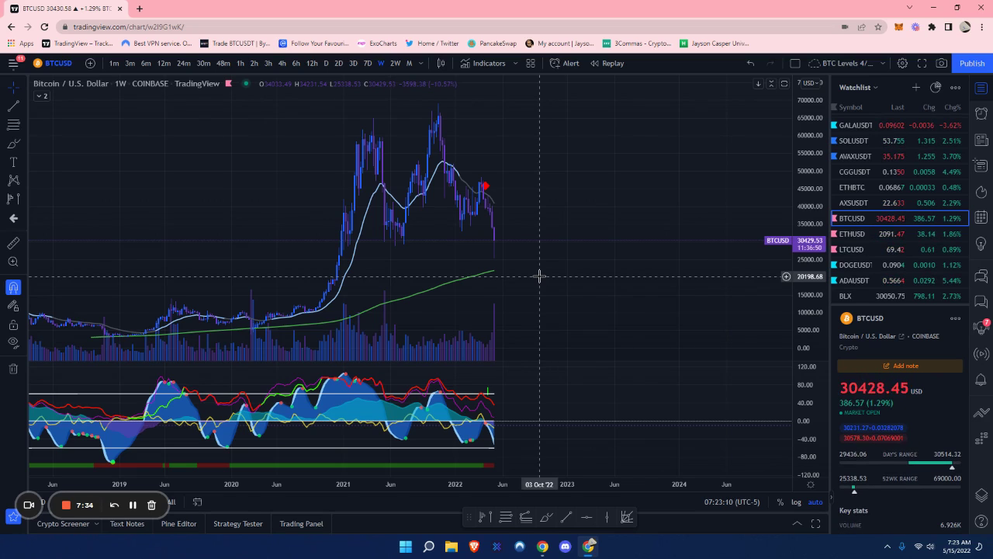
Step to two-week and monthly candles, then return to the BTCUSDT Bybit chart.
left_click(396, 63)
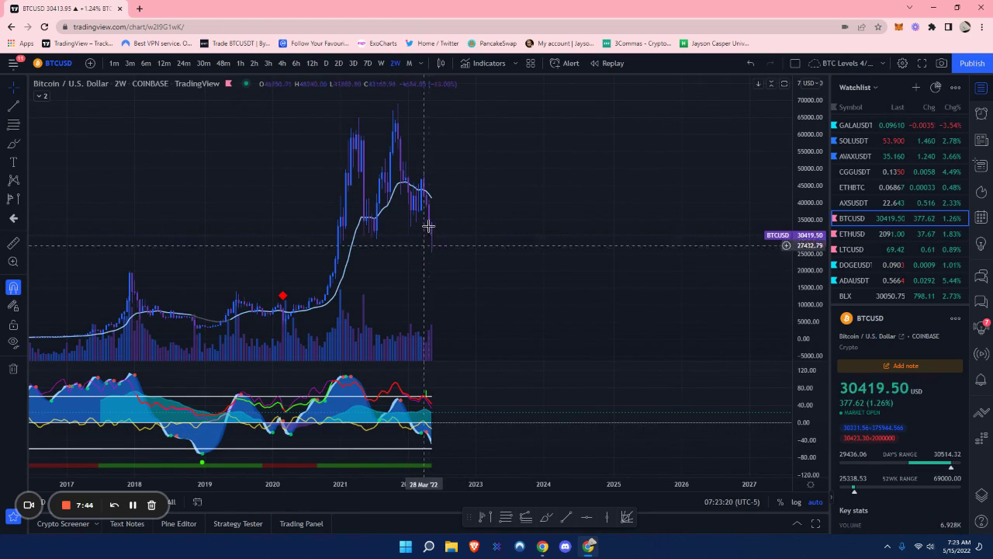
left_click(409, 63)
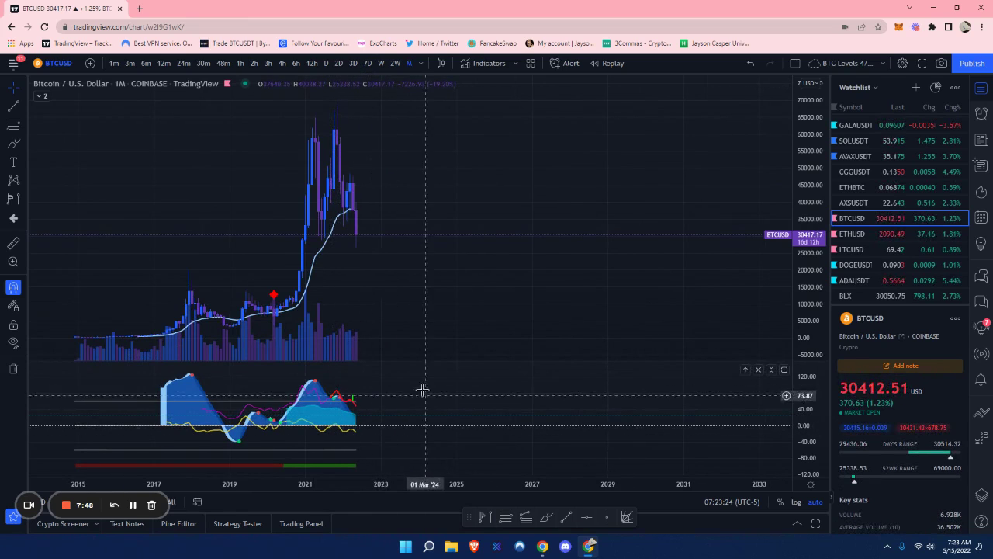
scroll(870, 196, "up", 5)
left_click(859, 249)
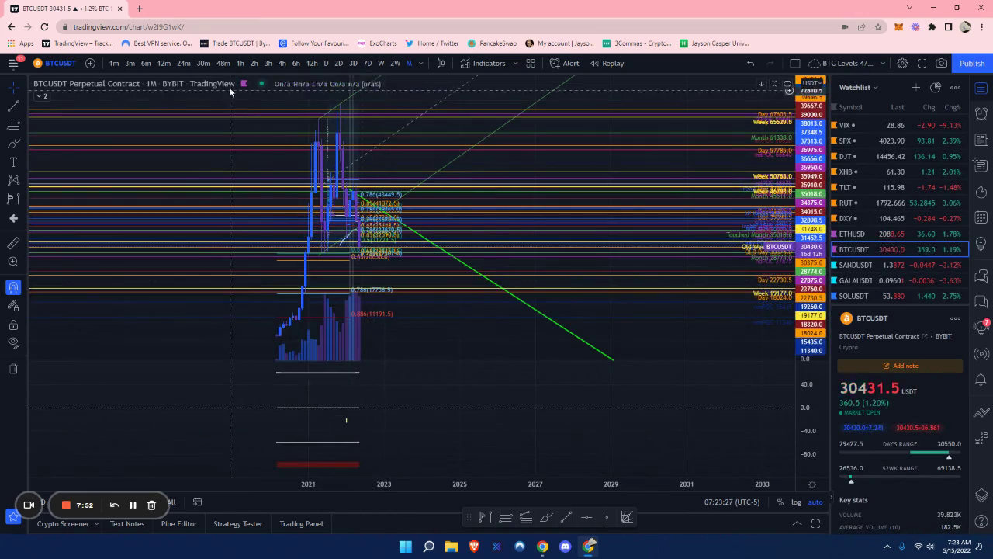
Set BTCUSDT to 24-minute candles and zoom around price 30410.5 near the OLD Day 30375 level.
left_click(183, 63)
scroll(624, 262, "down", 10)
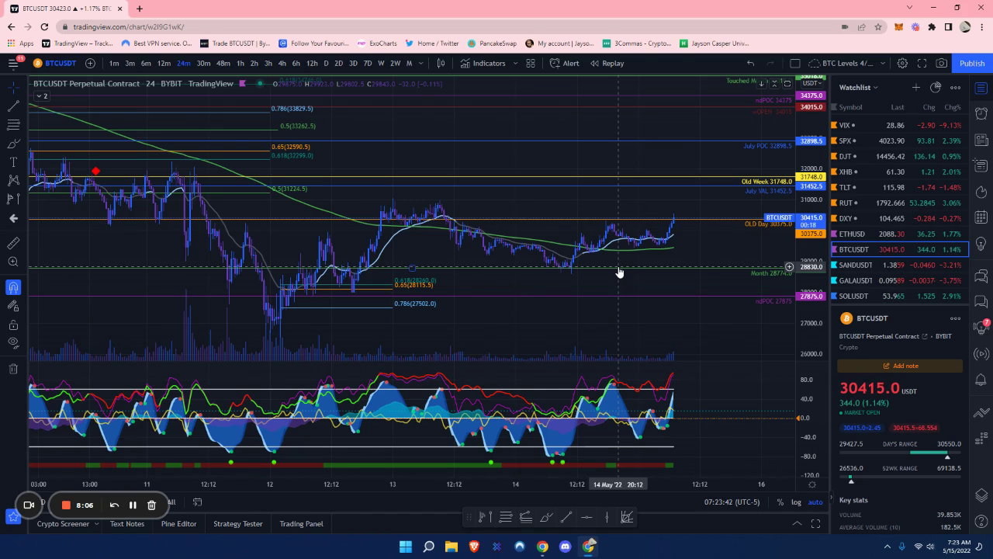
scroll(620, 260, "up", 3)
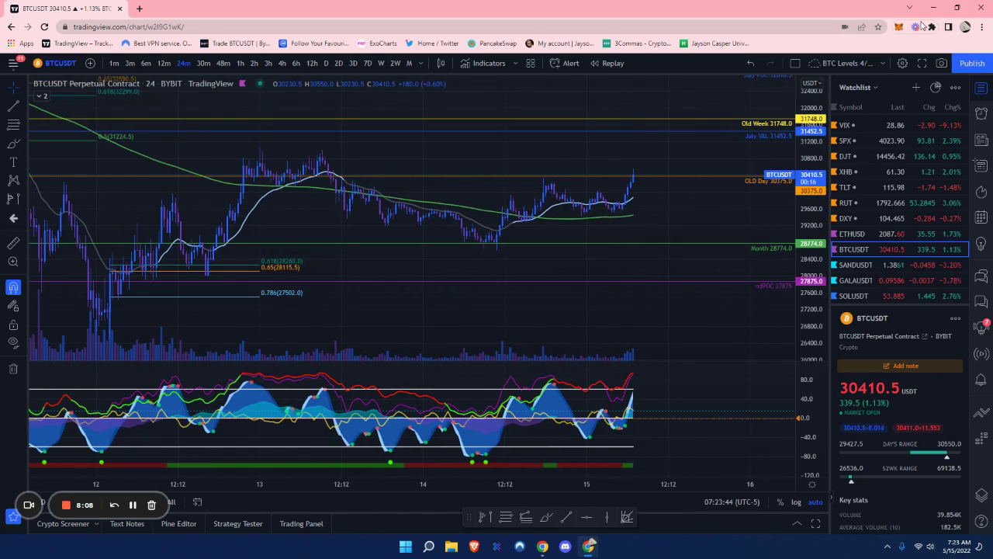